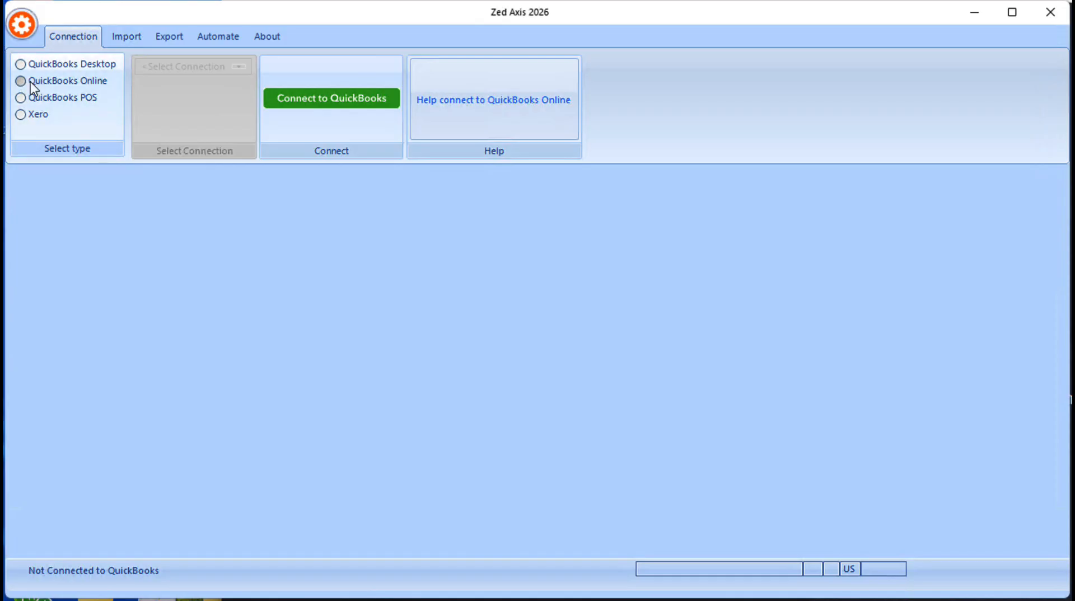
Step: Authorize a new QuickBooks Online connection to the Mountain View Builders company and save its connection tokens in Zed Axis
{"action": "left_click", "coordinate": [31, 81]}
{"action": "left_click", "coordinate": [239, 67]}
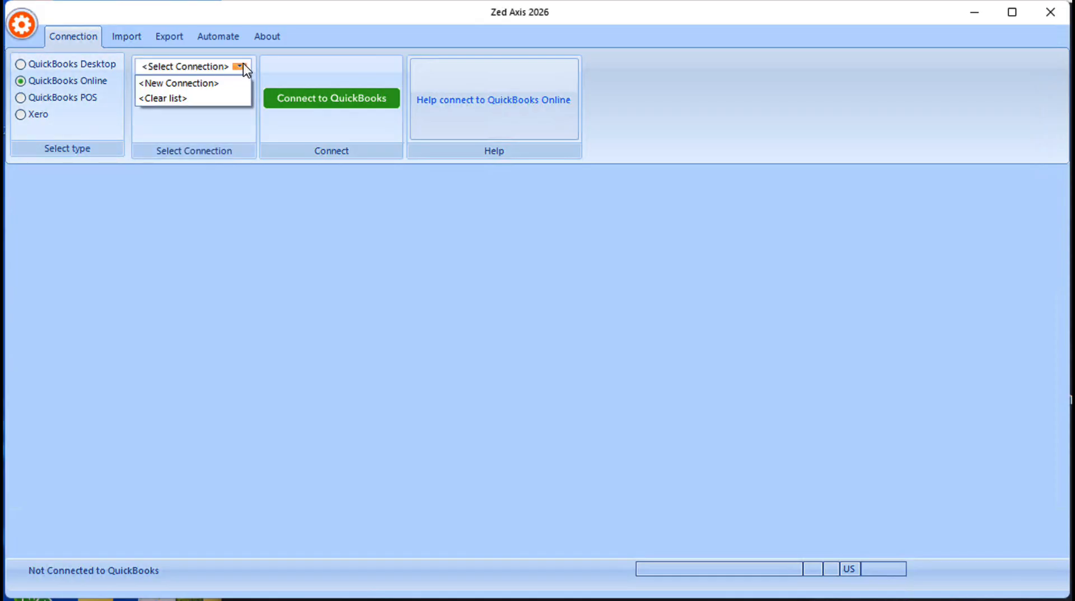
{"action": "left_click", "coordinate": [216, 84]}
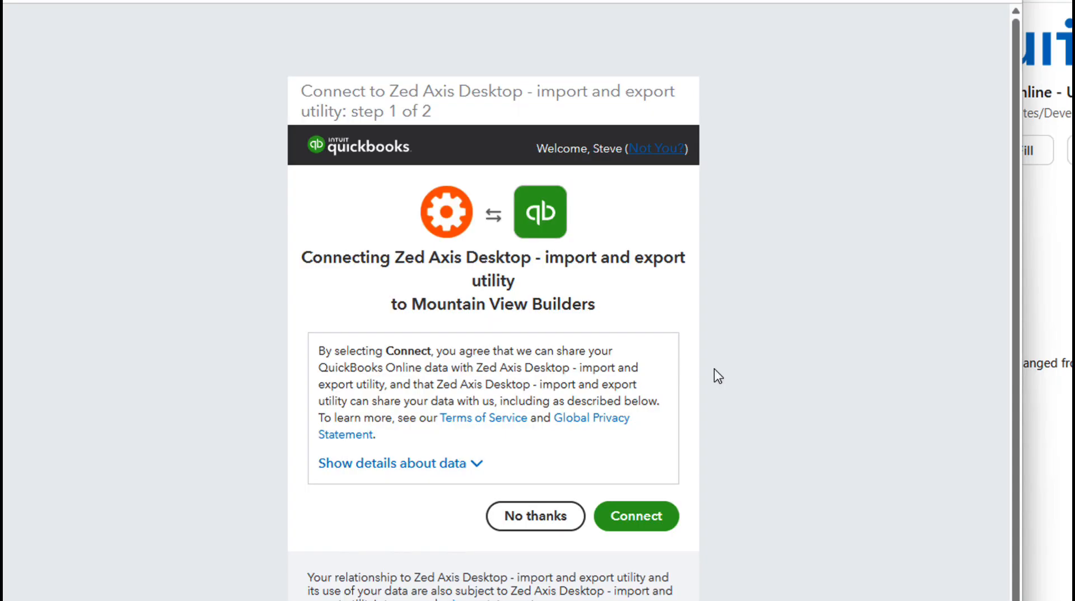
{"action": "left_click", "coordinate": [657, 518]}
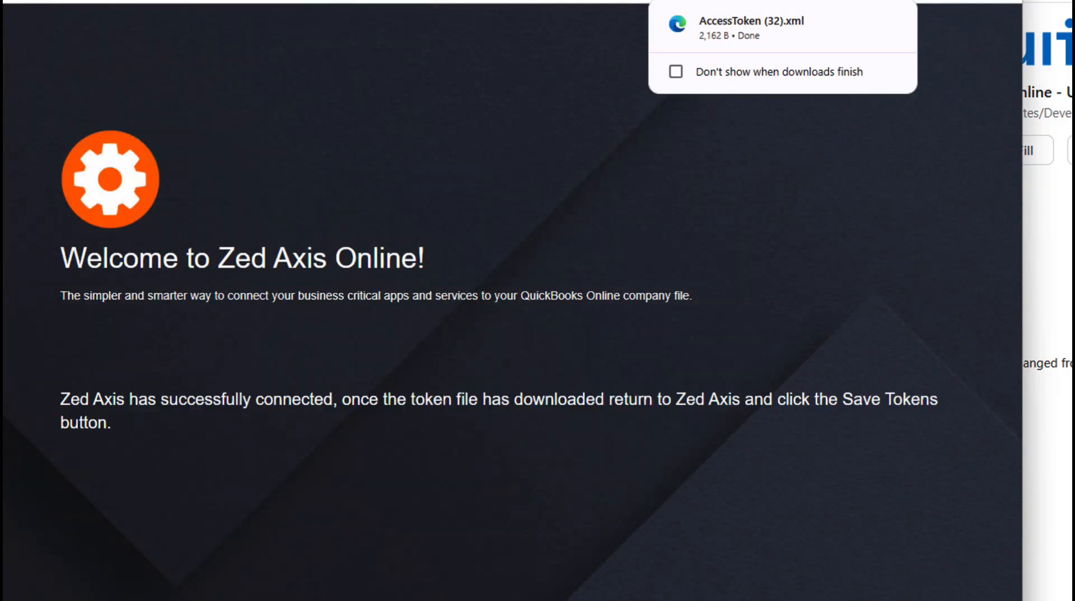
{"action": "left_click", "coordinate": [824, 555]}
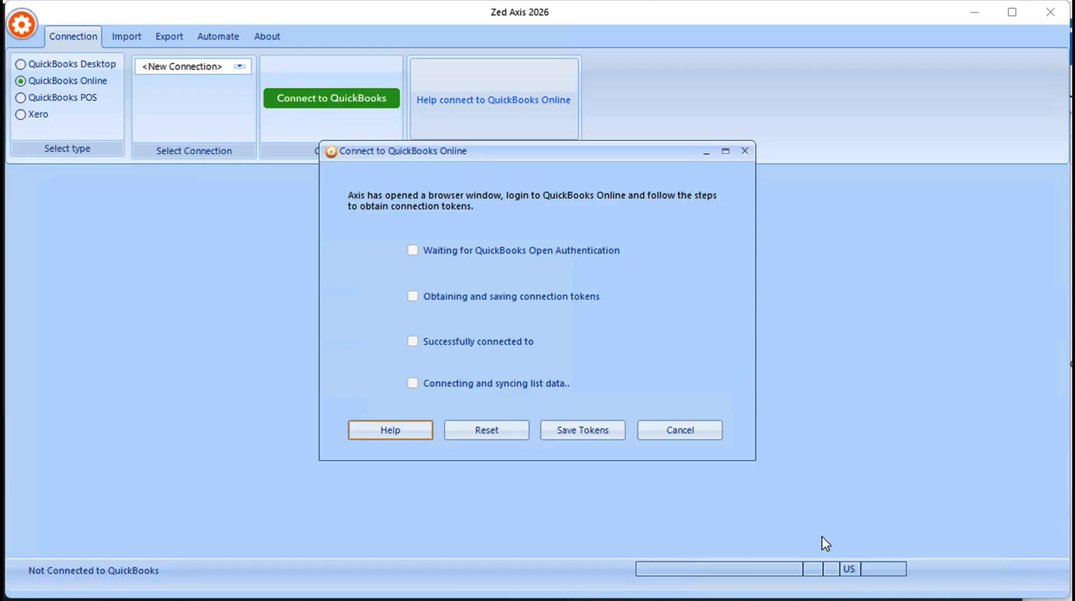
{"action": "left_click", "coordinate": [595, 437]}
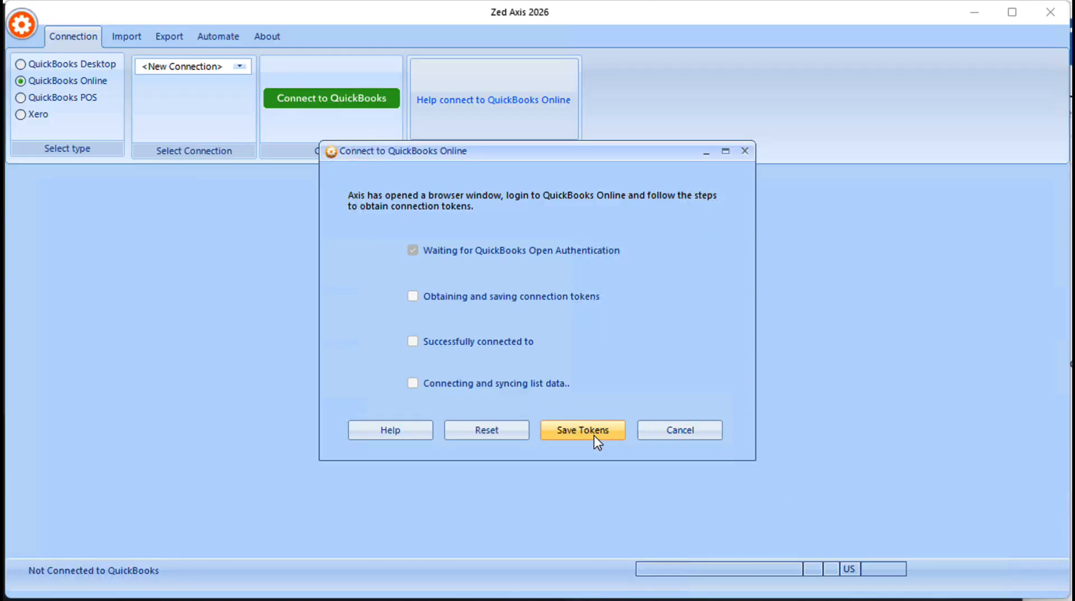
Step: Load the CustomField text file from the QuickBooks Online test data folder for import
{"action": "left_click", "coordinate": [129, 35]}
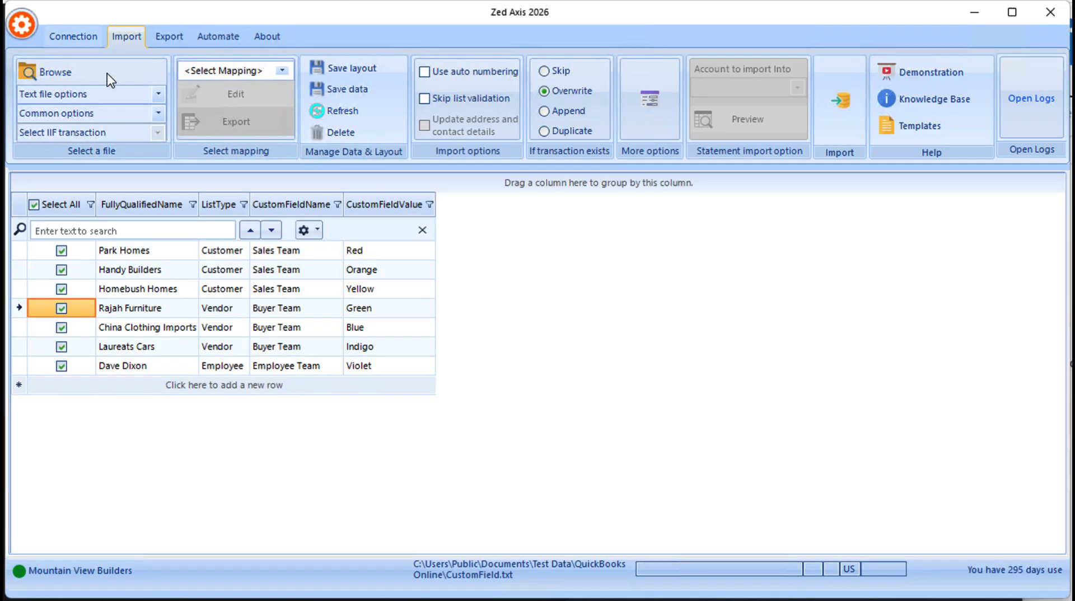
{"action": "left_click", "coordinate": [107, 74]}
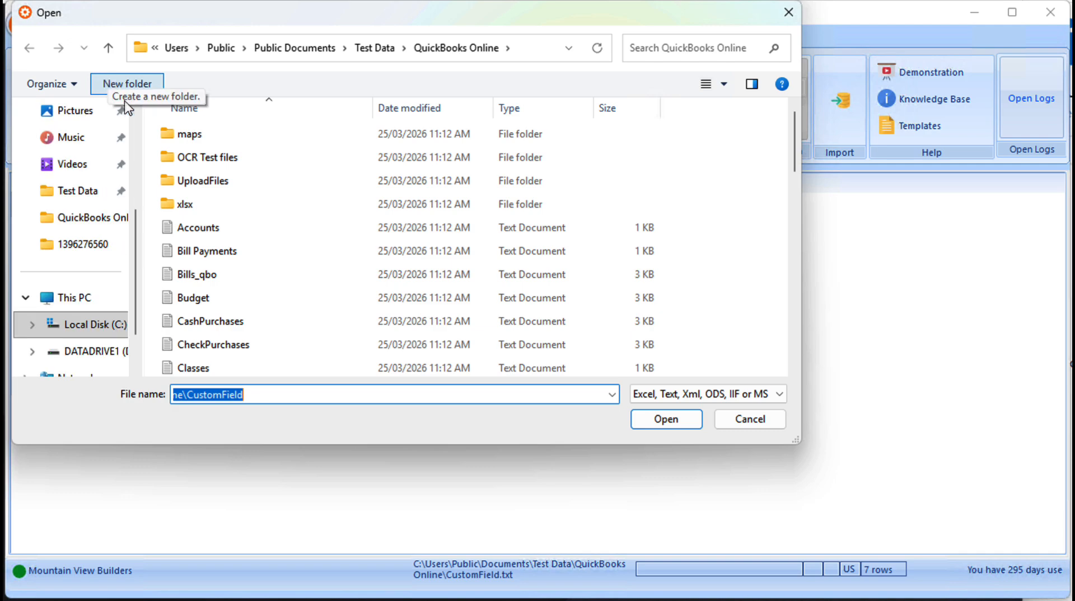
{"action": "left_click", "coordinate": [655, 429]}
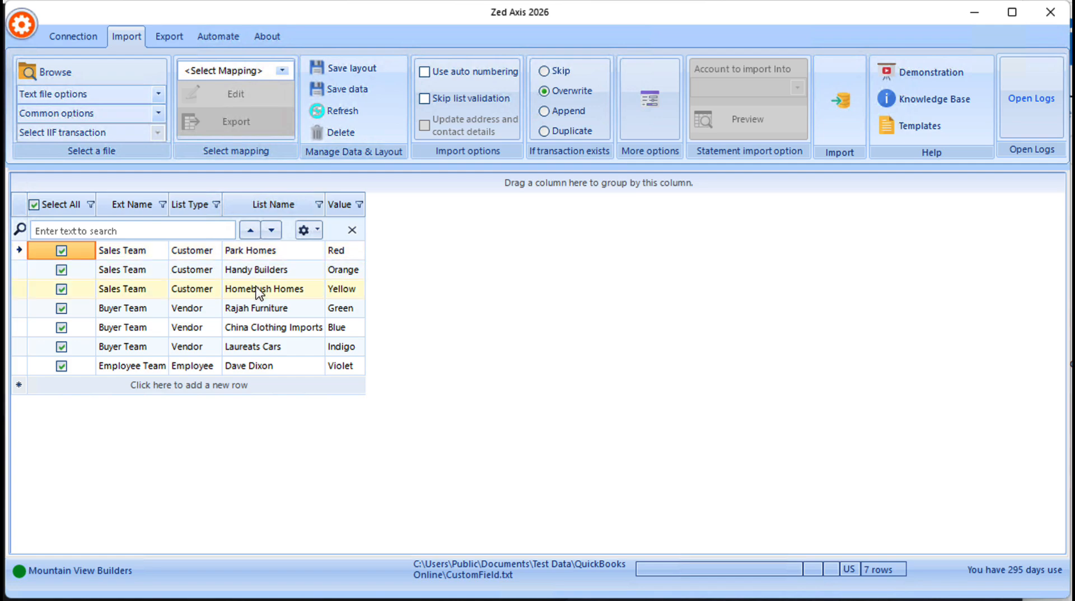
Step: Save a CustomFields mapping named Custom field, matching FullyQualifiedName to List Name, ListType to List Type, CustomFieldName to Ext Name and CustomFieldValue to Value
{"action": "left_click", "coordinate": [283, 69]}
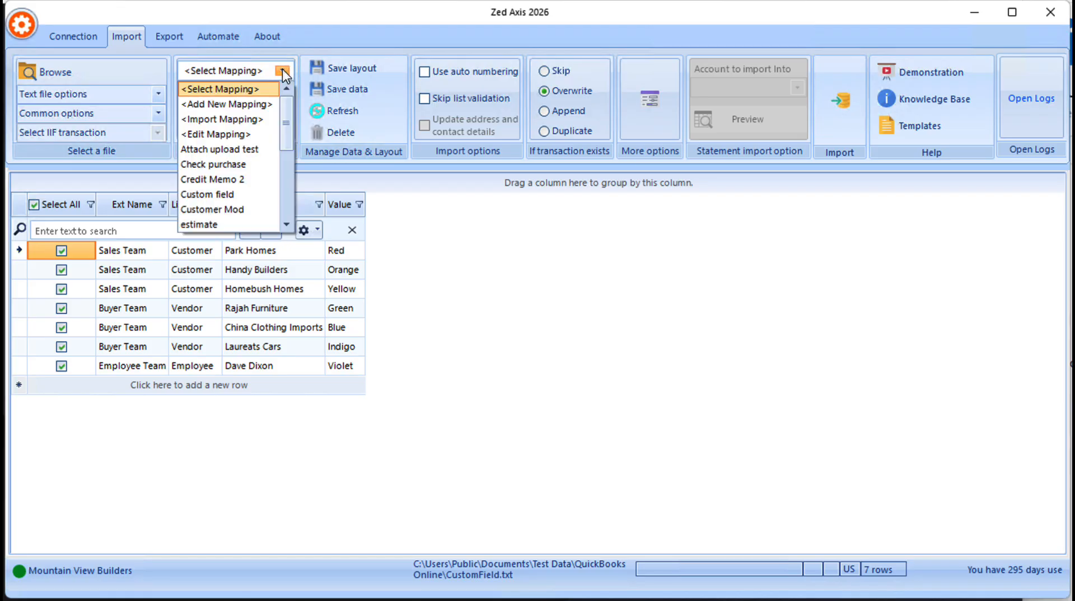
{"action": "left_click", "coordinate": [251, 103]}
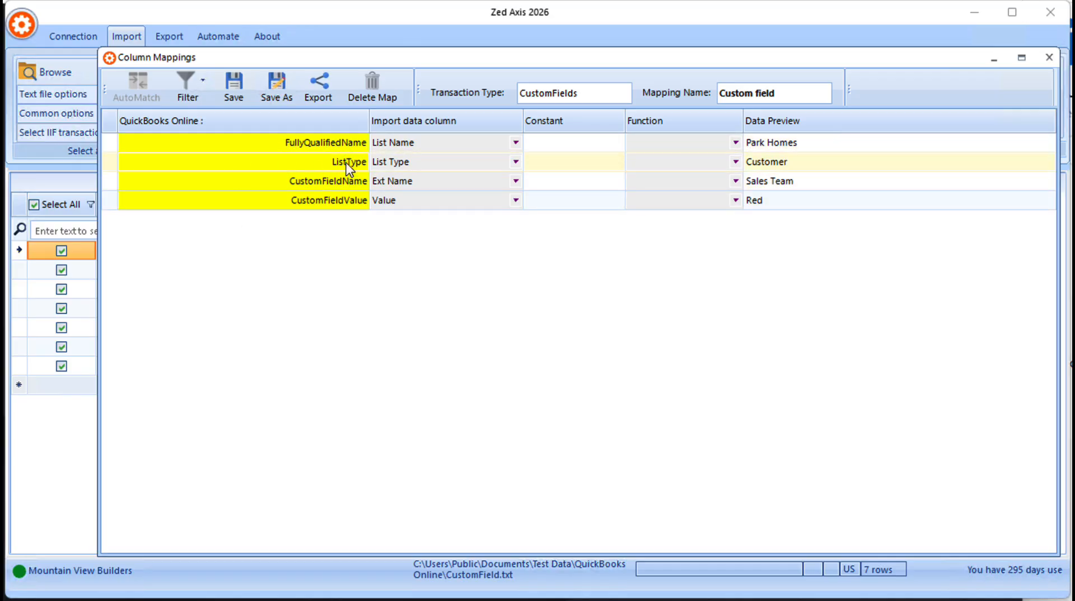
{"action": "left_click", "coordinate": [423, 147]}
{"action": "left_click", "coordinate": [427, 146]}
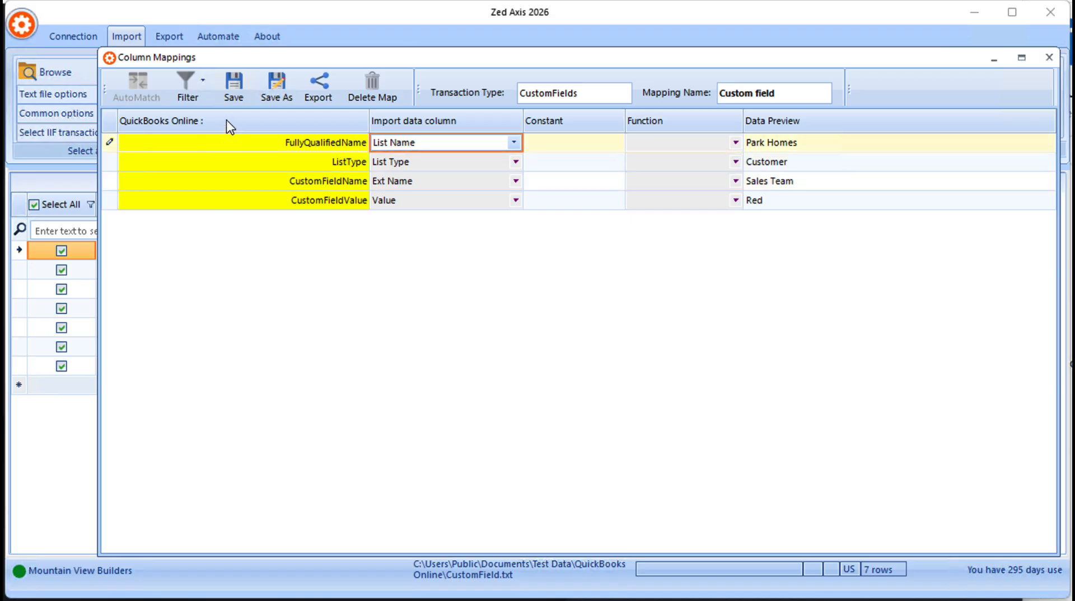
{"action": "left_click", "coordinate": [236, 86]}
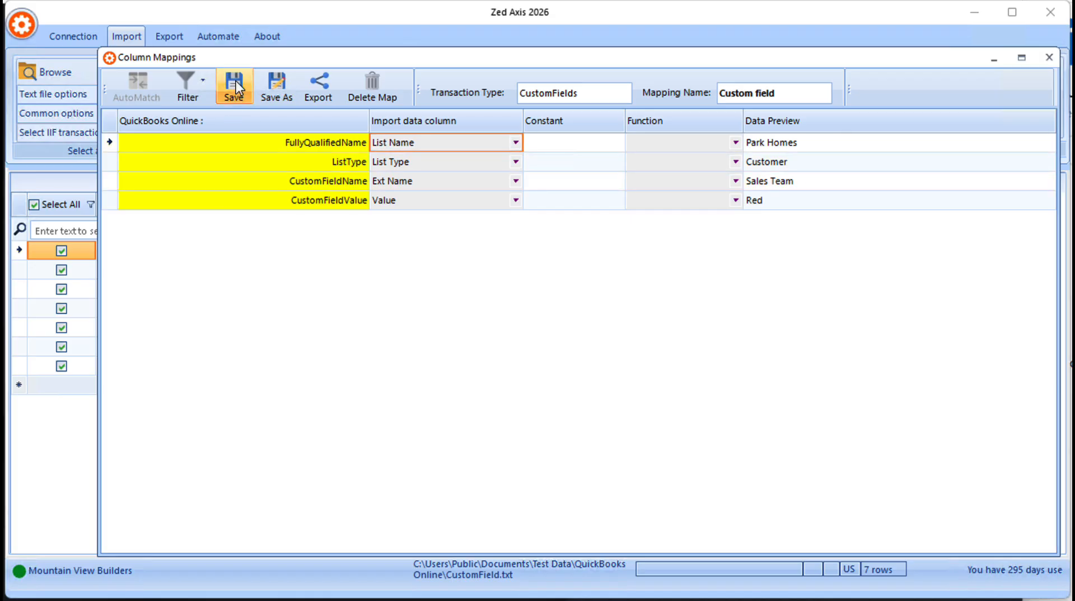
{"action": "left_click", "coordinate": [665, 363]}
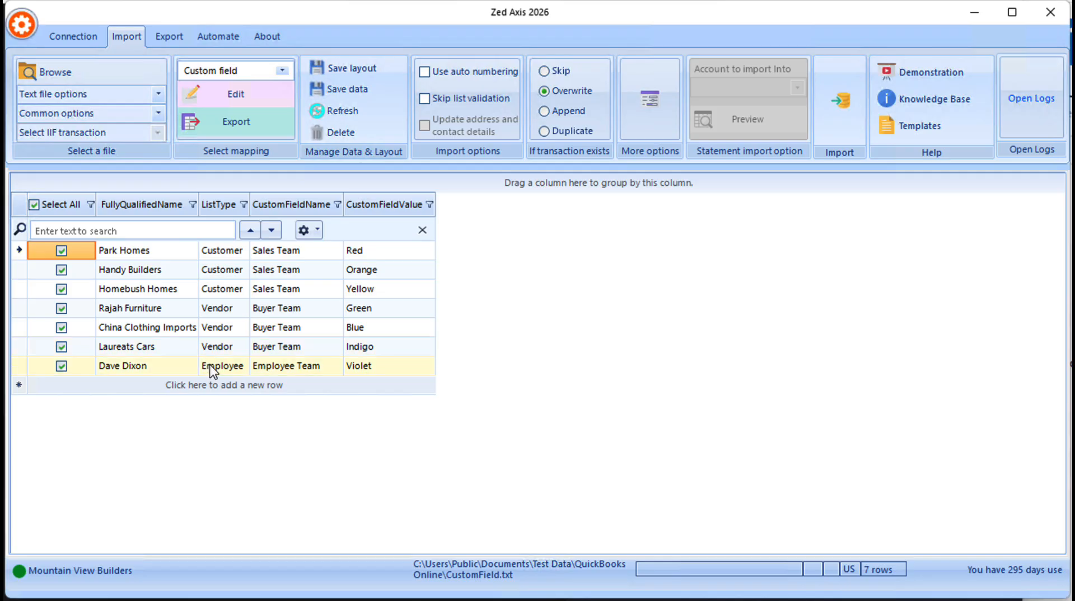
Step: Exclude the vendor and employee rows from the selection and import only the customer rows
{"action": "left_click", "coordinate": [61, 308]}
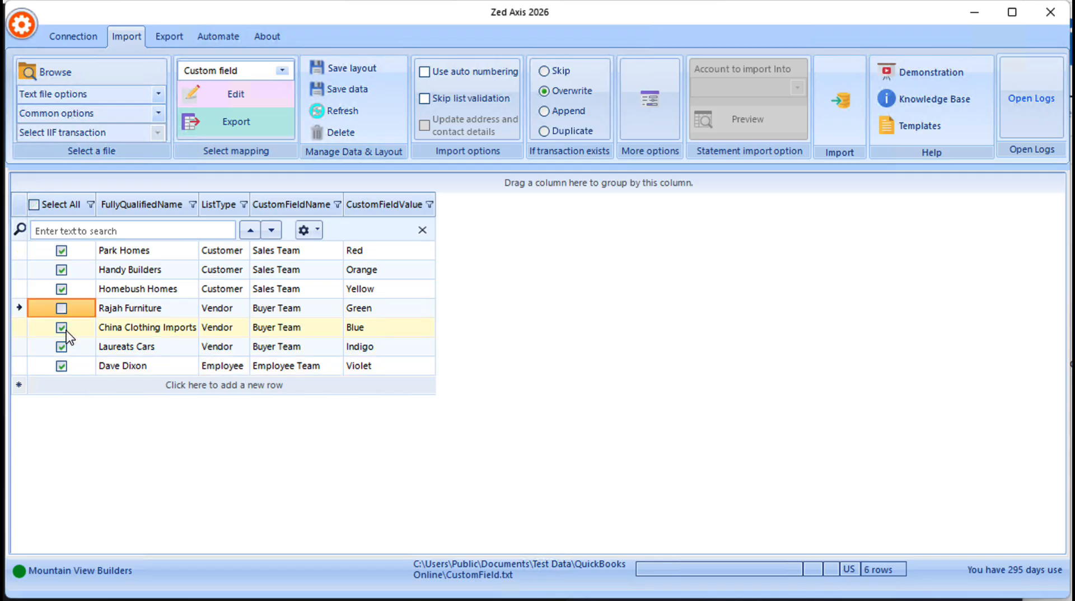
{"action": "left_click", "coordinate": [61, 328]}
{"action": "left_click", "coordinate": [61, 329]}
{"action": "left_click", "coordinate": [60, 347]}
{"action": "left_click", "coordinate": [61, 366]}
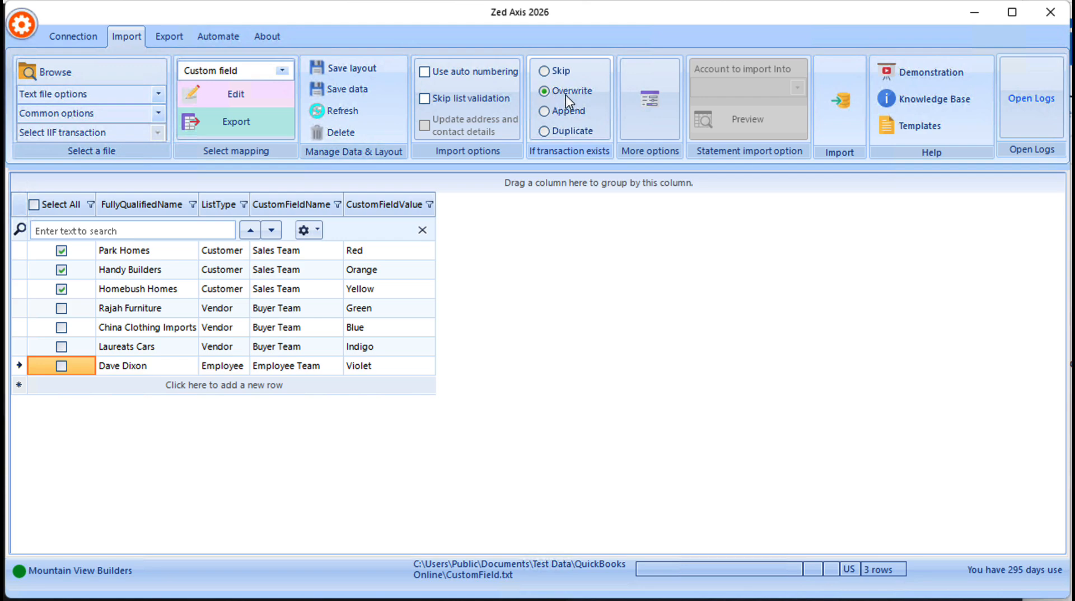
{"action": "left_click", "coordinate": [839, 110]}
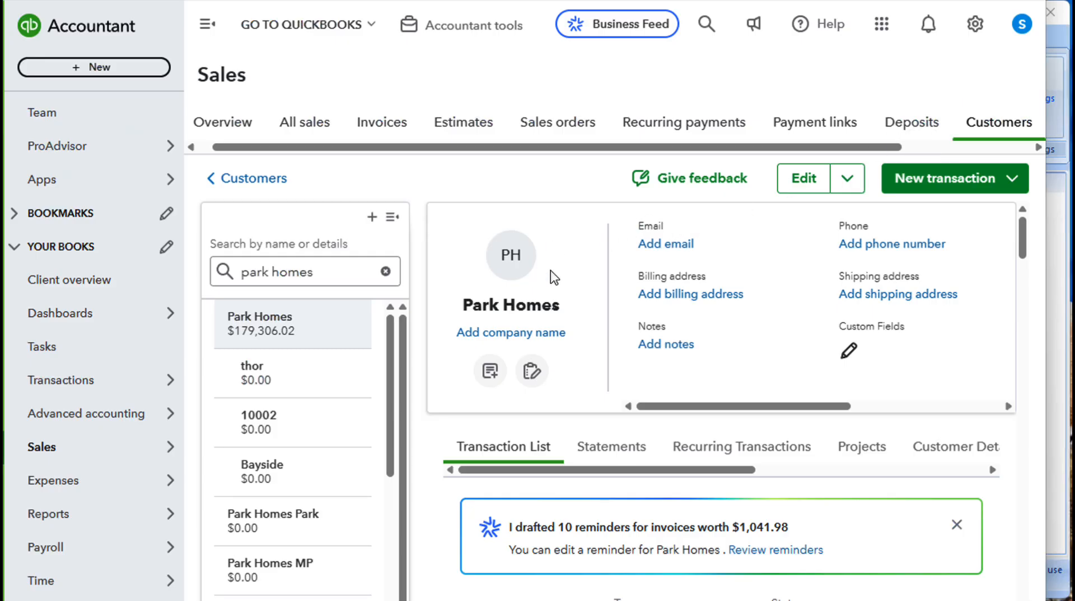
Step: Switch to QuickBooks Online, search the customers for Park Homes and open that customer's record
{"action": "left_click", "coordinate": [317, 273]}
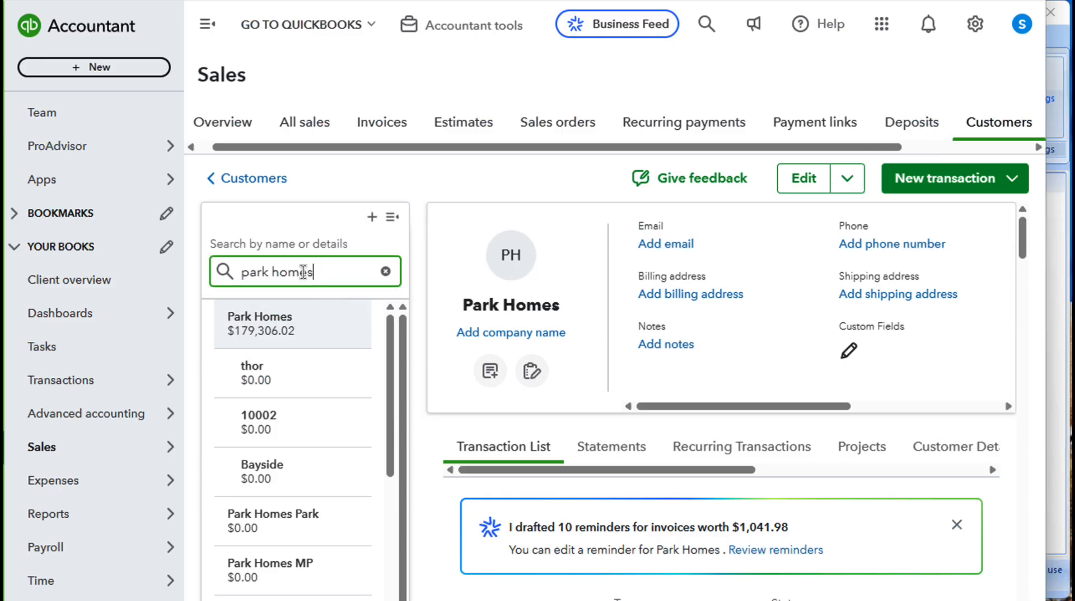
{"action": "left_click_drag", "start_coordinate": [314, 272], "coordinate": [238, 272]}
{"action": "type", "text": "Park"}
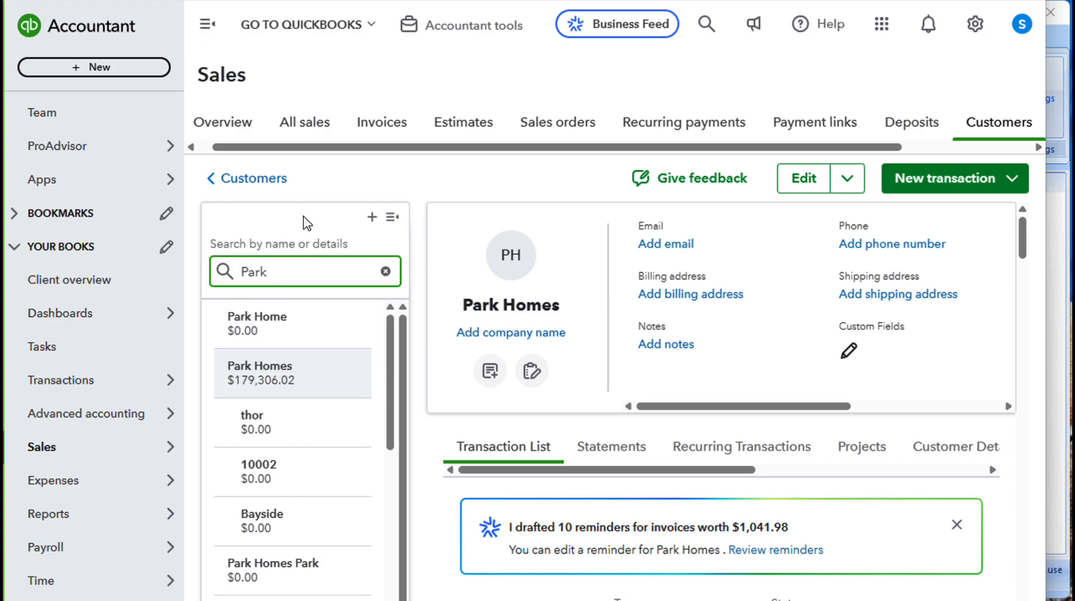
{"action": "type", "text": "Homes"}
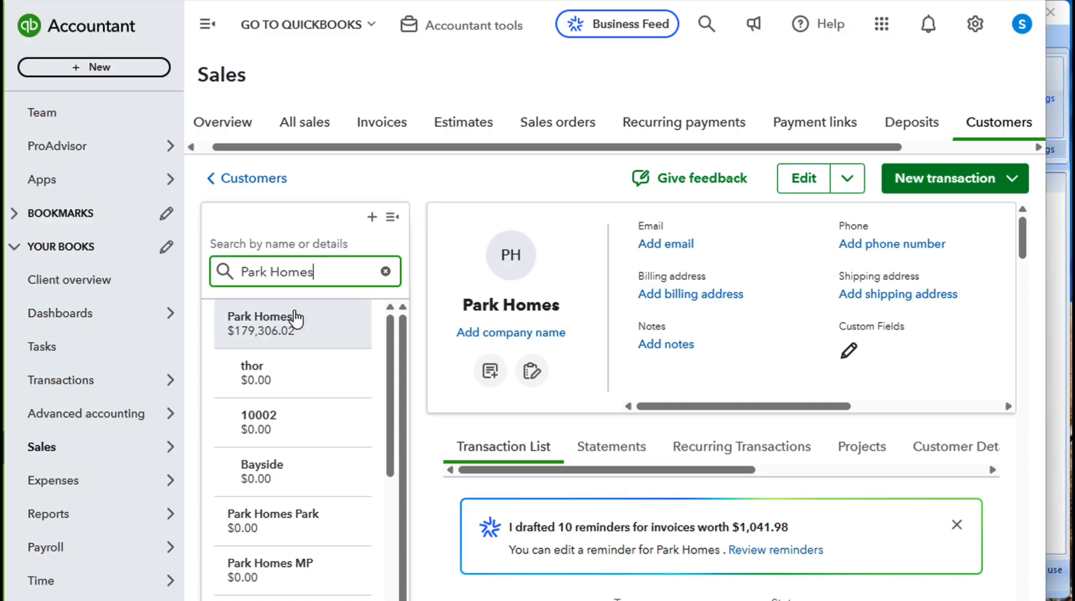
{"action": "left_click", "coordinate": [296, 320]}
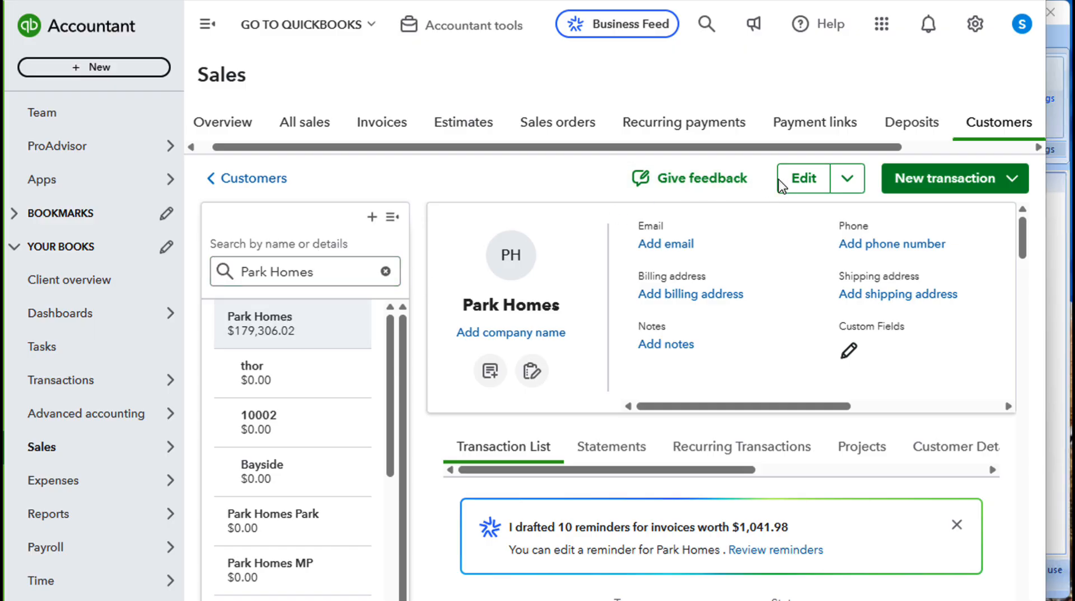
Step: Open the Park Homes customer details for editing and check the Sales Team value among the custom fields
{"action": "left_click", "coordinate": [798, 183]}
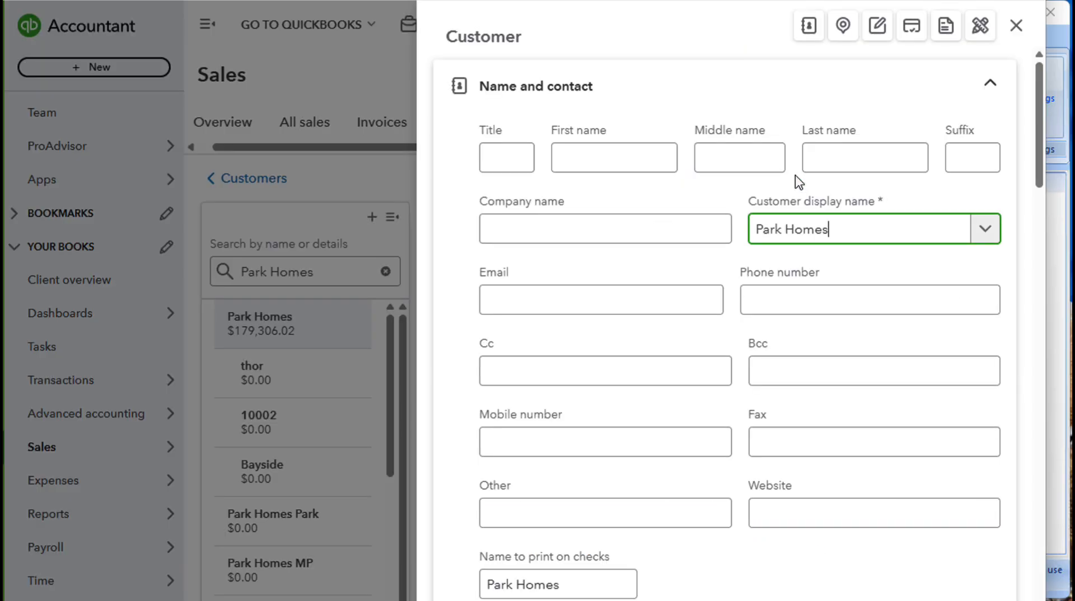
{"action": "scroll", "coordinate": [747, 291], "scroll_direction": "down", "scroll_amount": 10}
{"action": "scroll", "coordinate": [747, 291], "scroll_direction": "down", "scroll_amount": 15}
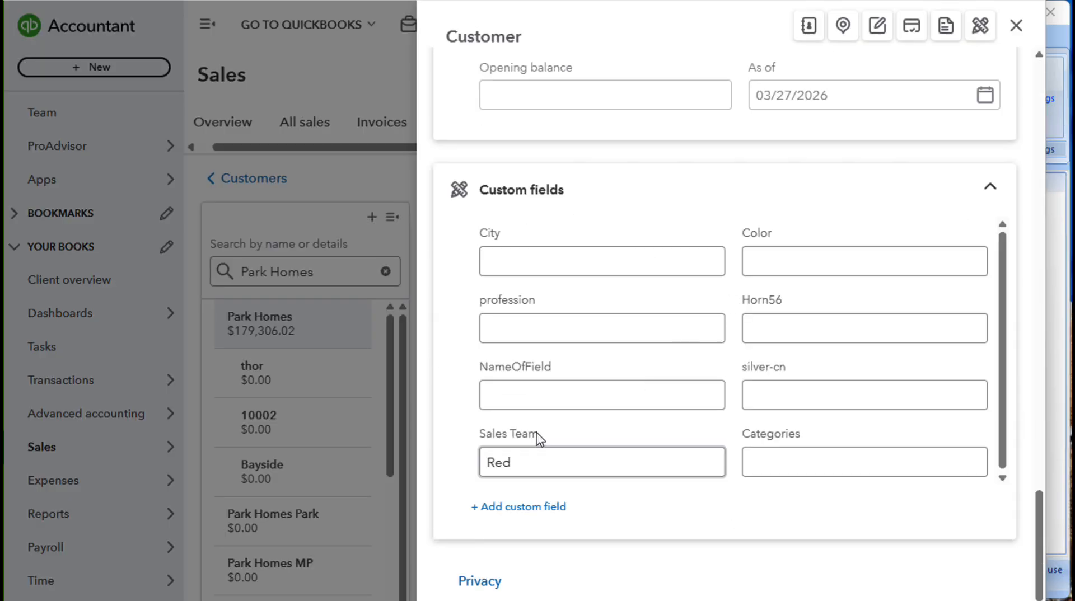
{"action": "double_click", "coordinate": [514, 463]}
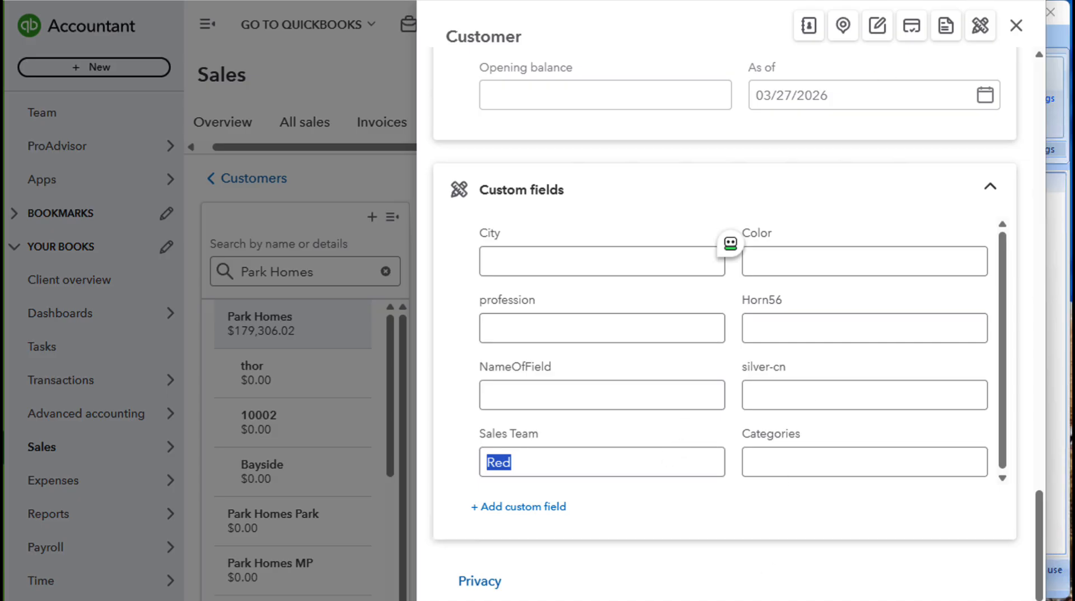
Step: Switch back to Zed Axis and compare the custom field value in the Park Homes import row
{"action": "key", "text": "alt+Tab"}
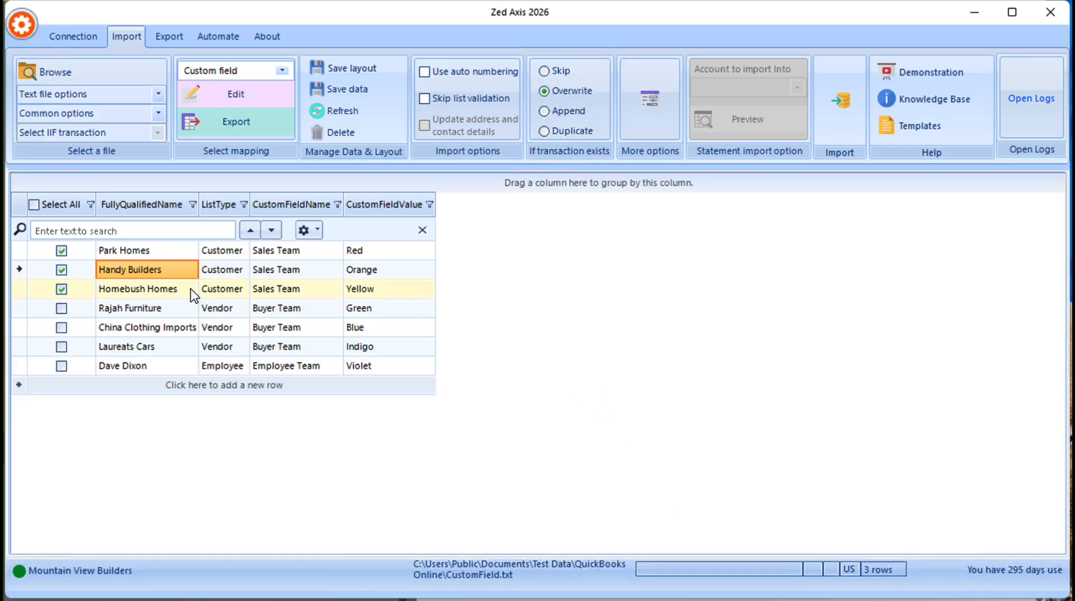
{"action": "left_click", "coordinate": [192, 255]}
{"action": "left_click", "coordinate": [348, 254]}
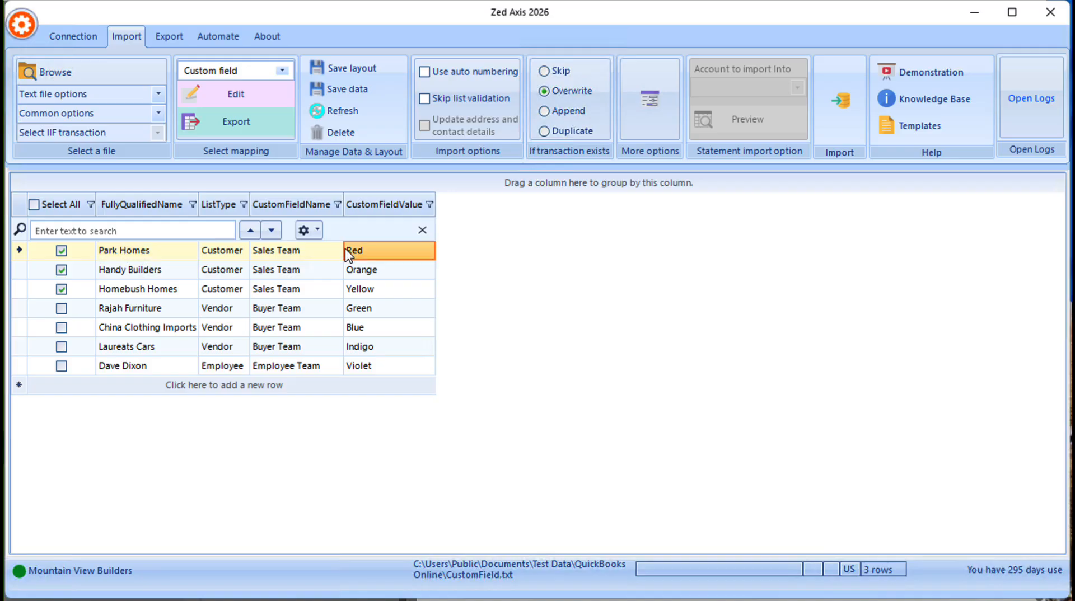